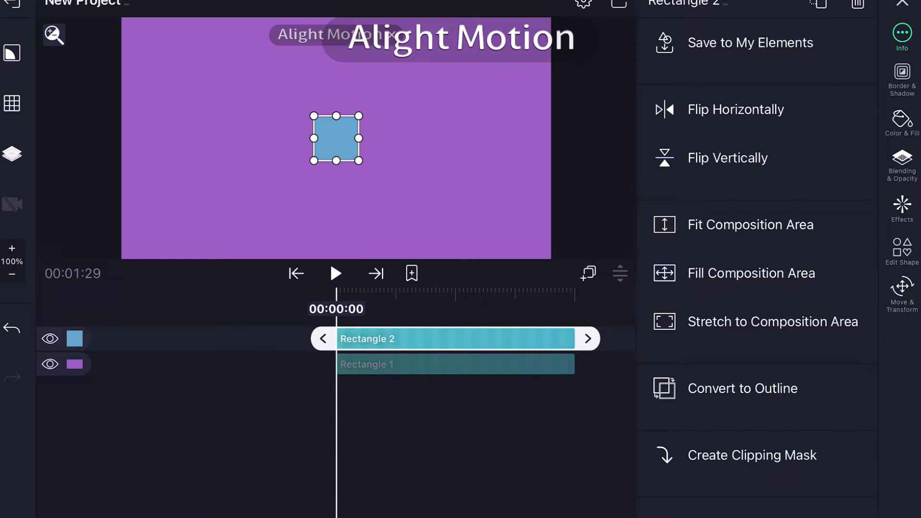
Step: Stretch the blue rectangle into a long band and make it white
drag(421, 138, 633, 138)
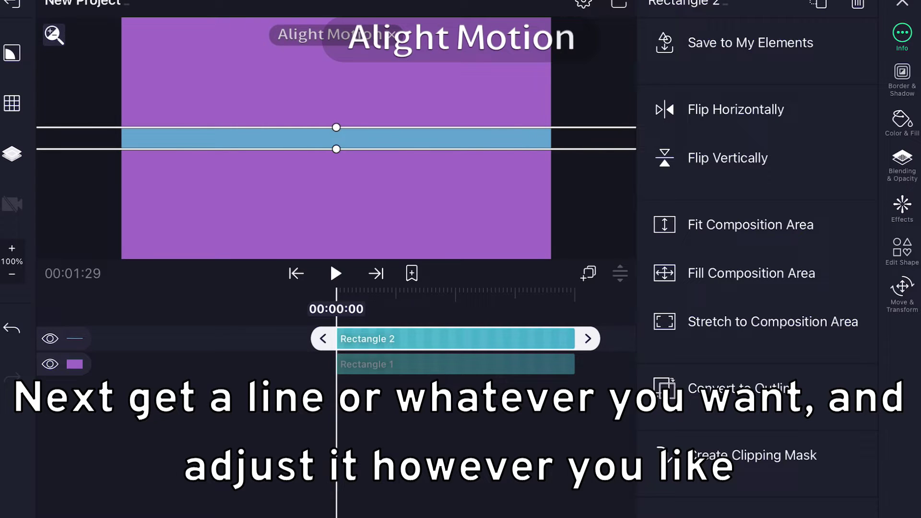
click(903, 162)
click(903, 123)
Step: Rotate the white bar to about -22° and move it up and right
click(664, 104)
click(902, 295)
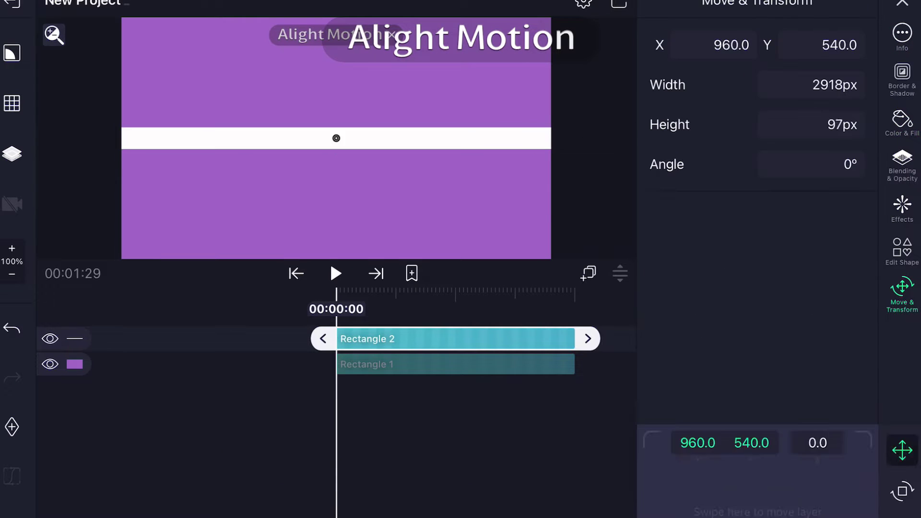
click(902, 492)
drag(763, 461, 824, 486)
click(902, 36)
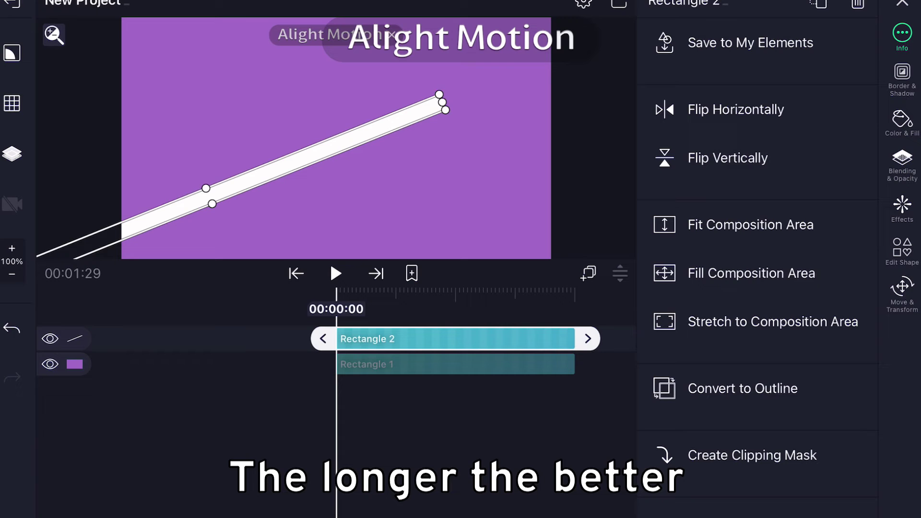
click(902, 295)
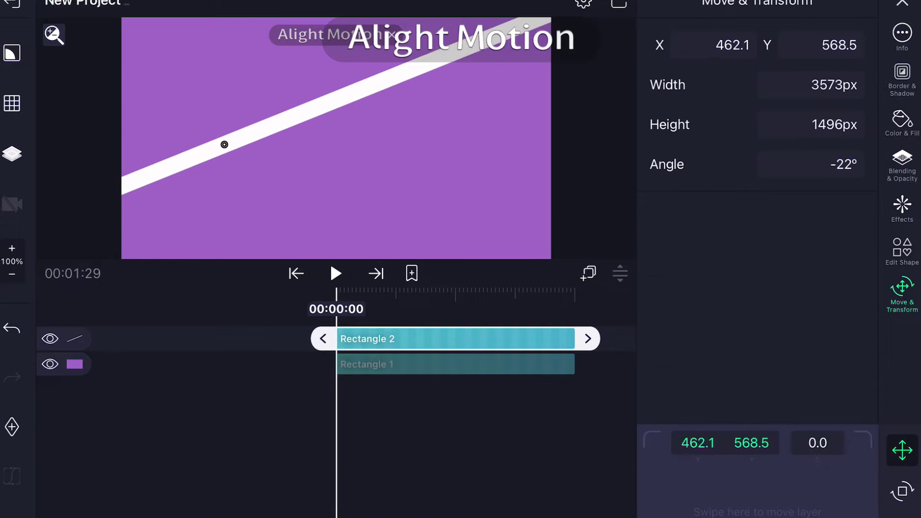
drag(224, 144, 241, 135)
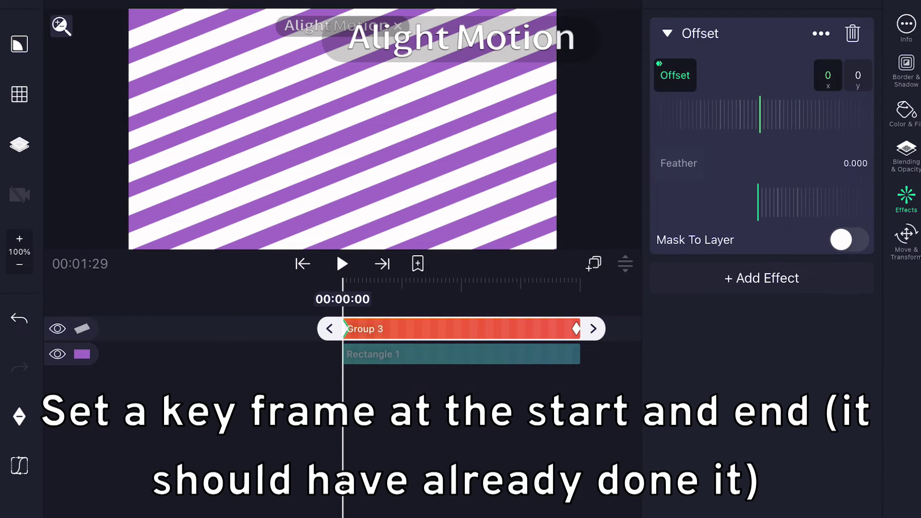
Step: Drag the Offset effect's horizontal value to shift the stripes sideways
drag(763, 116, 760, 116)
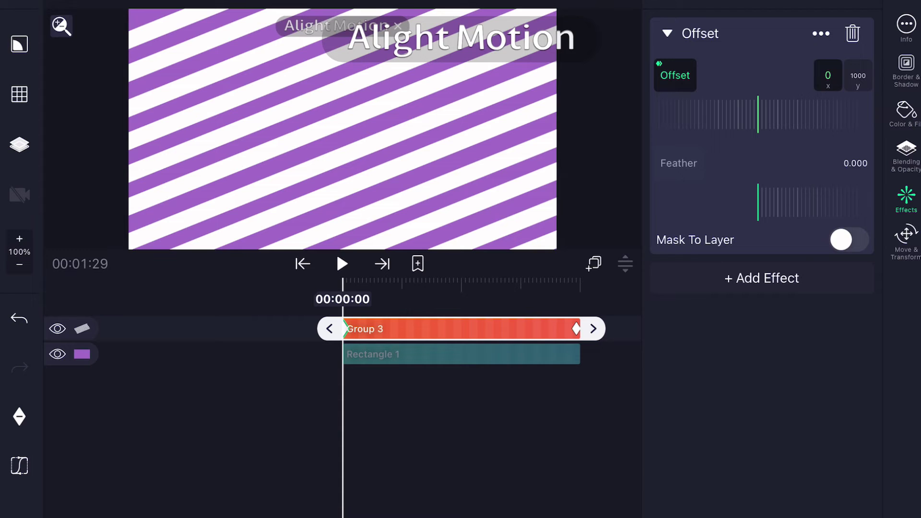
mouse_move(763, 115)
mouse_down()
mouse_move(648, 115)
mouse_move(813, 115)
mouse_up()
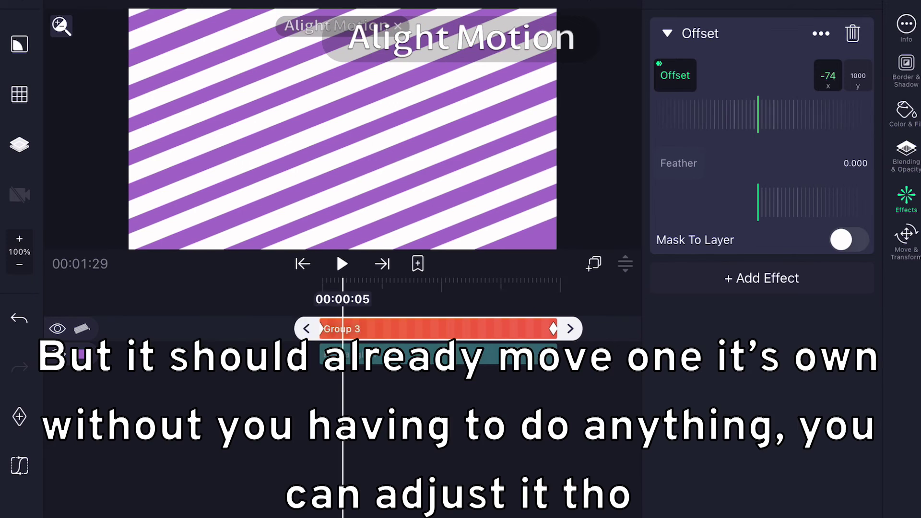